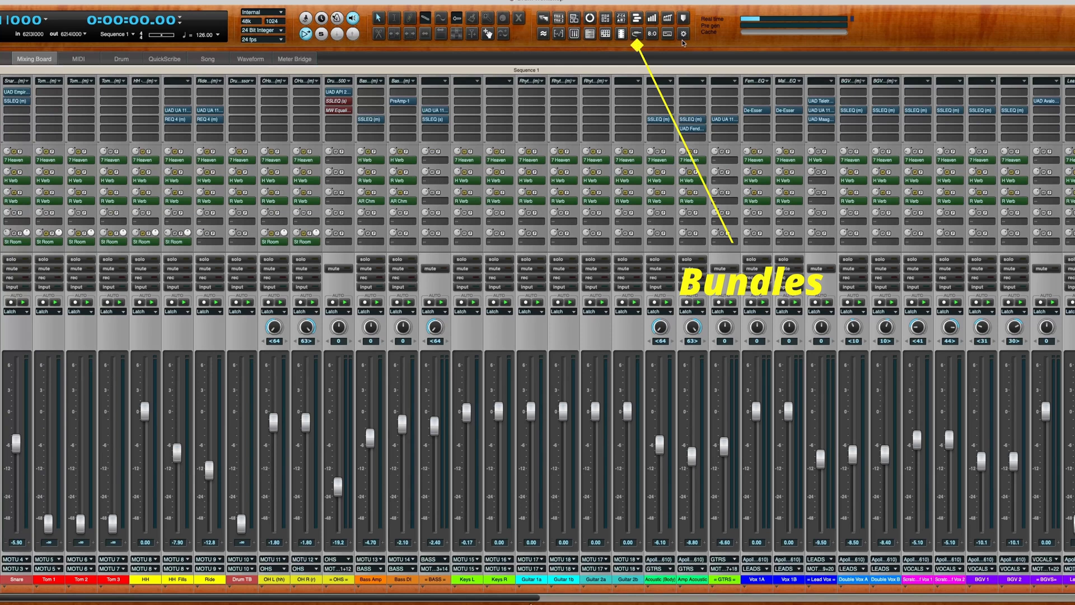
Open the Bundles window, reposition and enlarge it beside the mixing board, and look through the input bundle assignments
click(637, 34)
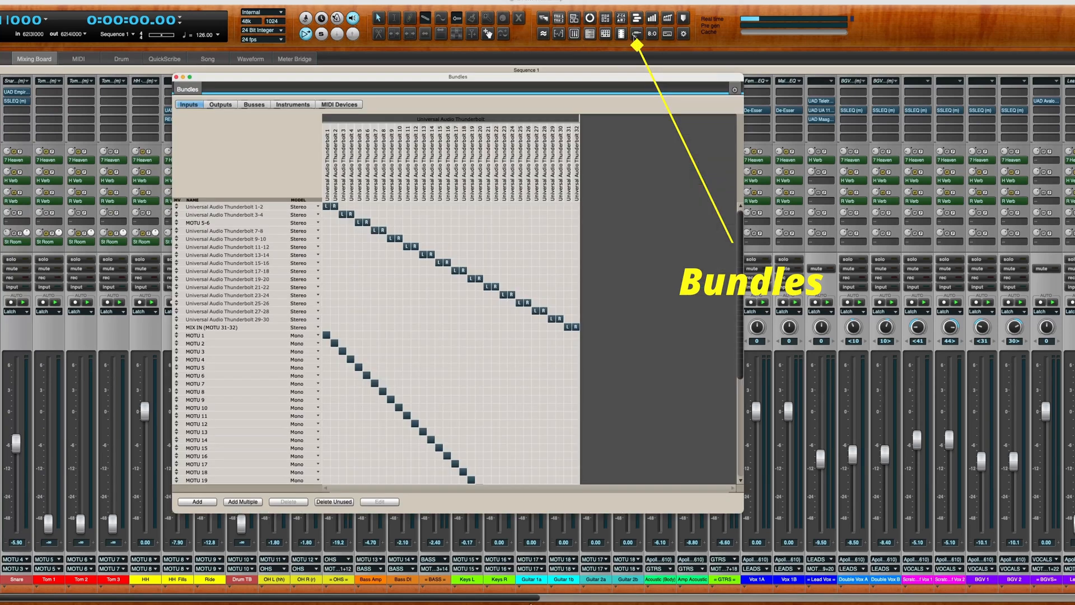
drag(400, 84, 252, 59)
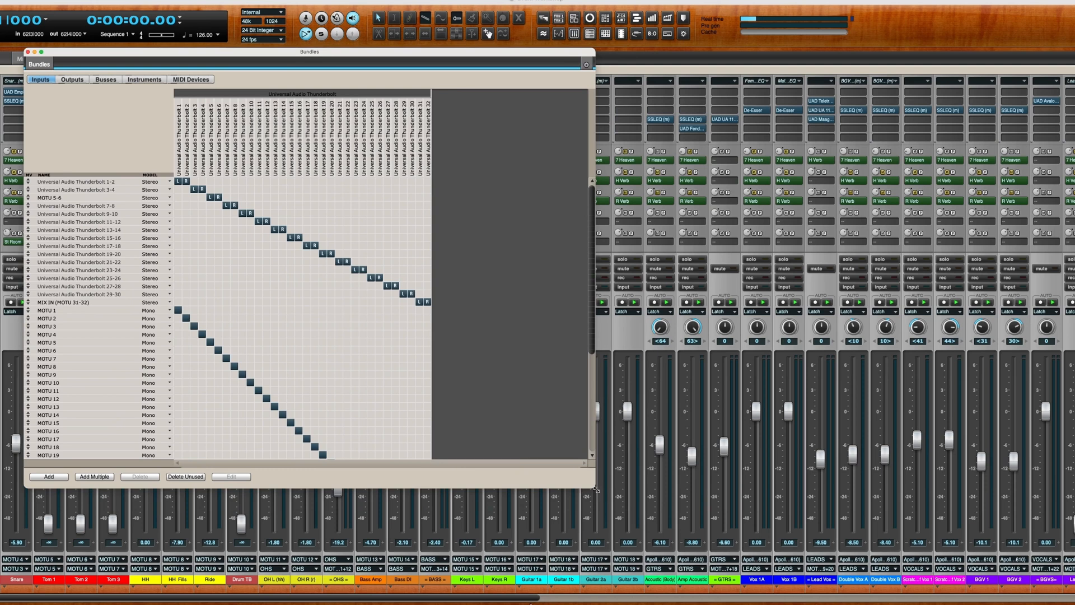
drag(619, 491, 783, 529)
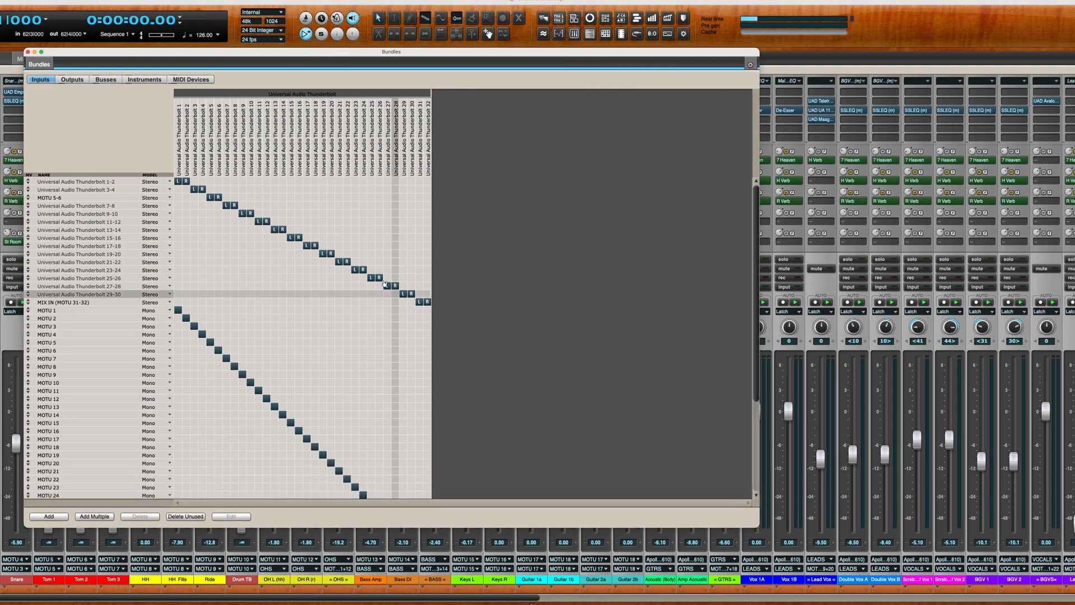
scroll(571, 353, down, 5)
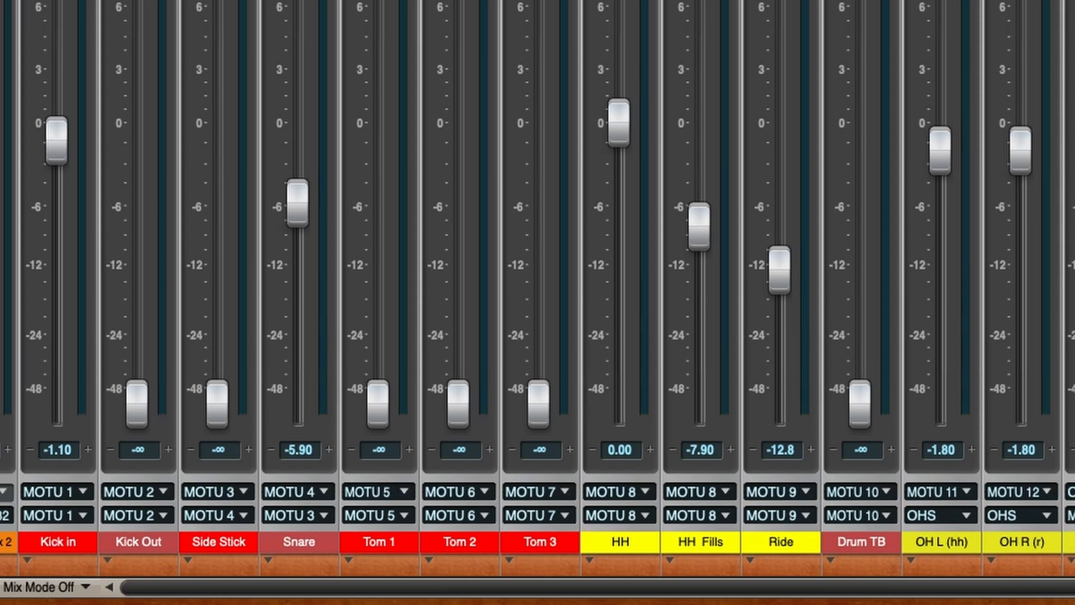
Raise the Drum TB fader to 0.00 and the OHS aux fader to about -0.30
key(space)
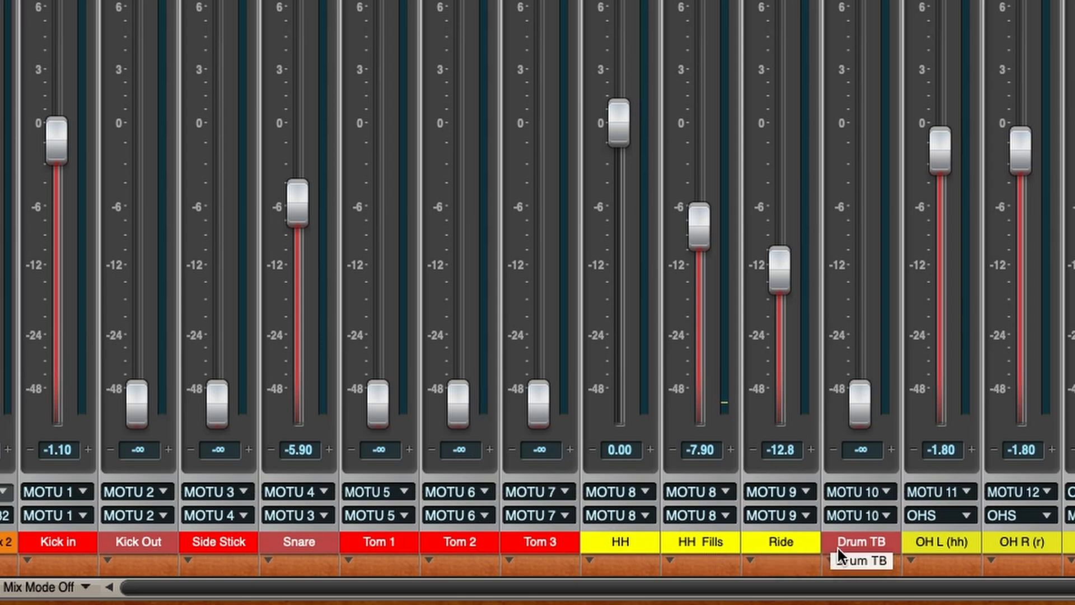
drag(857, 423, 878, 131)
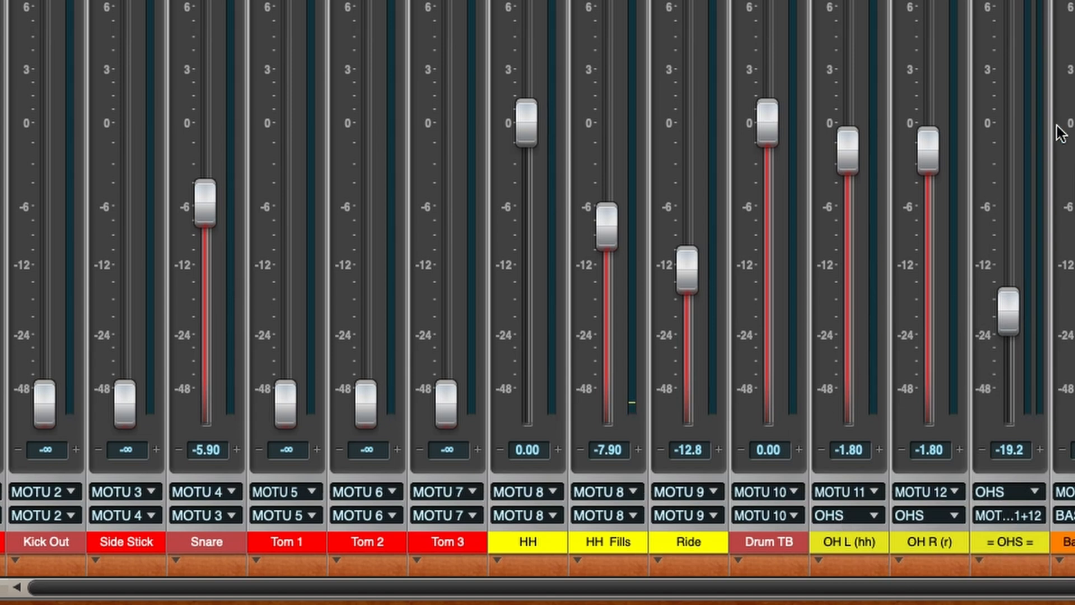
drag(1016, 302, 1012, 128)
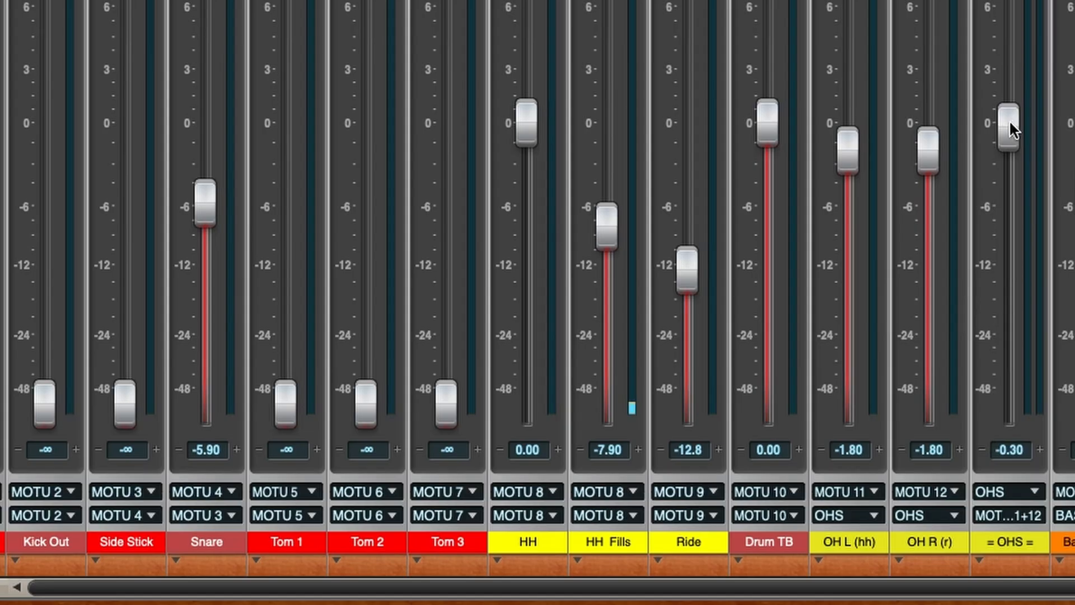
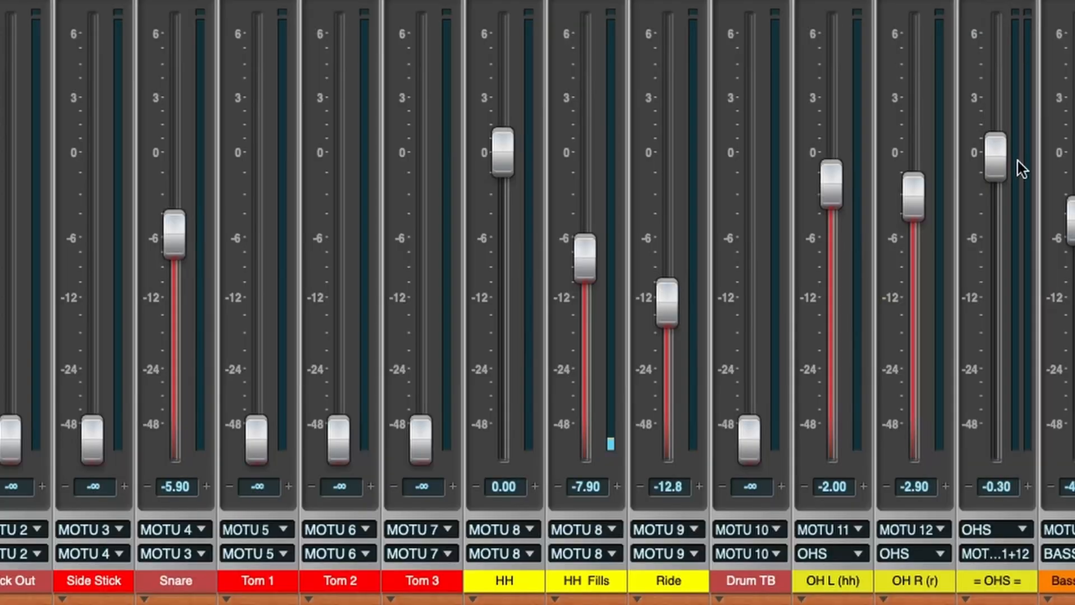
mouse_move(997, 157)
mouse_down()
mouse_move(1000, 268)
mouse_move(1000, 149)
mouse_up()
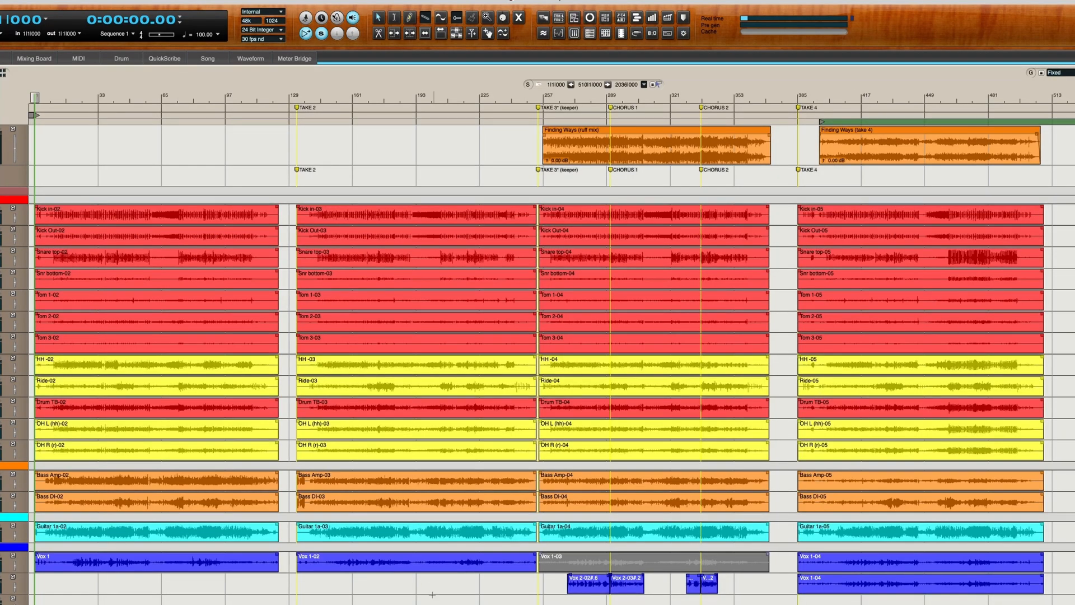
Try selecting the first take's soundbites across all instrument and vocal tracks, and select a short time range at measure 298
click(143, 108)
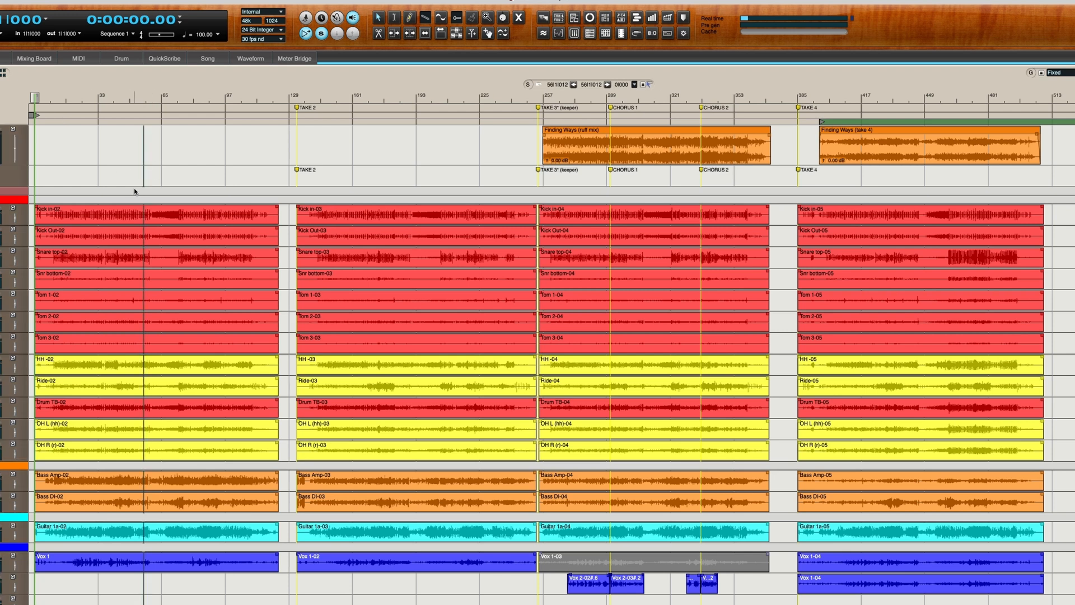
drag(137, 175, 168, 587)
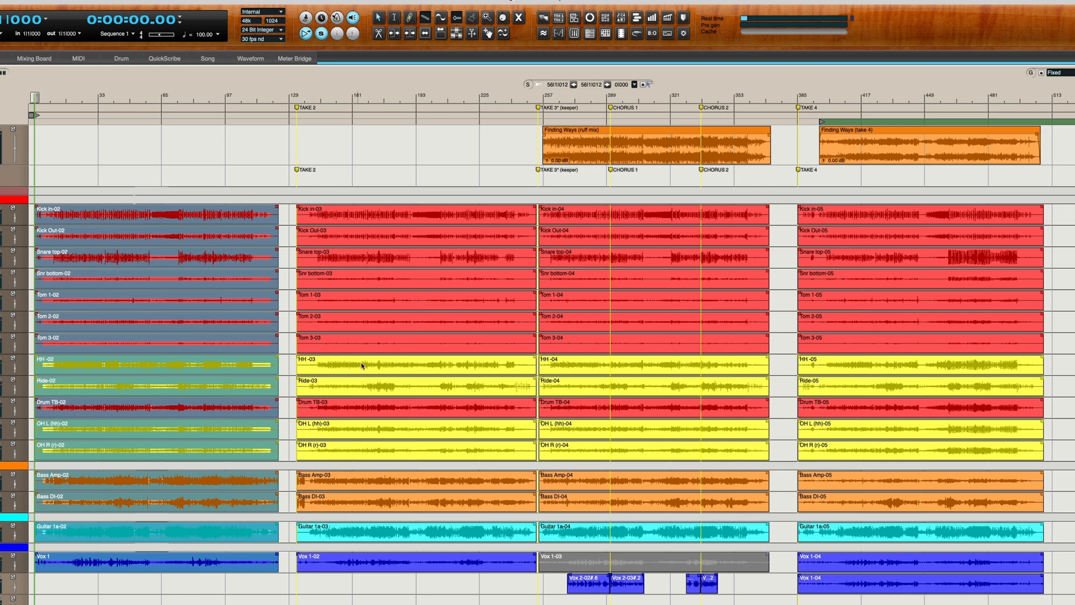
drag(388, 104, 391, 104)
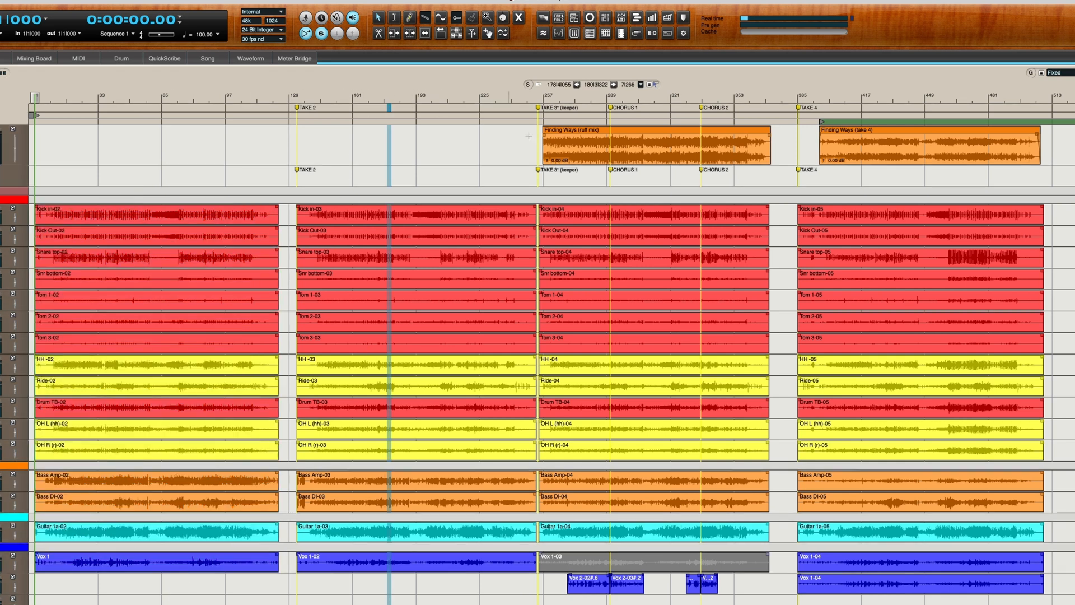
drag(625, 98, 626, 98)
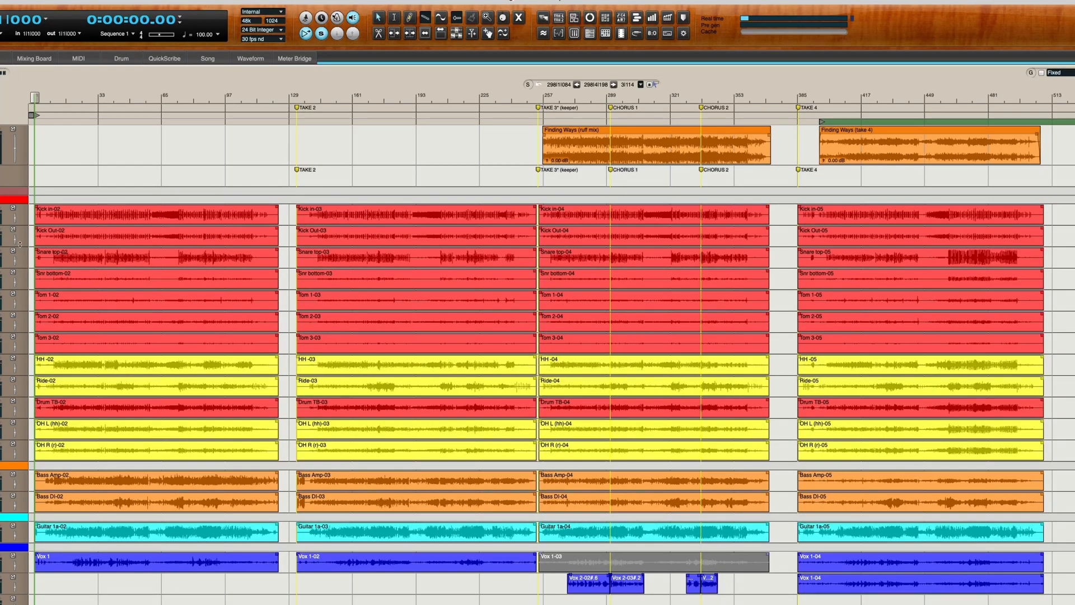
Enlarge the height of all tracks in the sequence to inspect the kick and snare waveforms
key(super+Up)
key(super+Up)
key(super+Up)
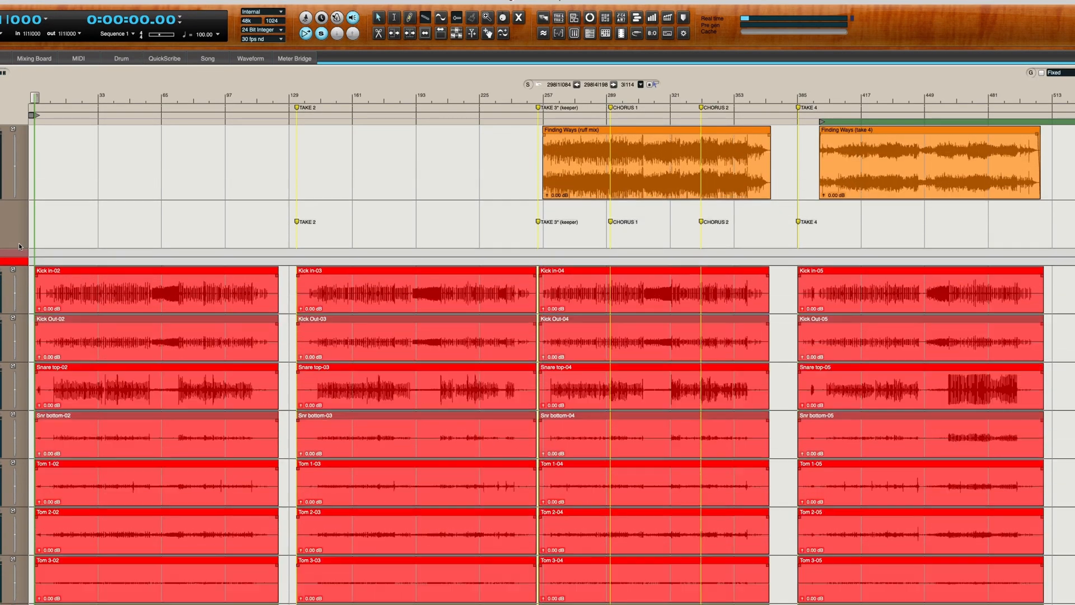
scroll(254, 314, down, 3)
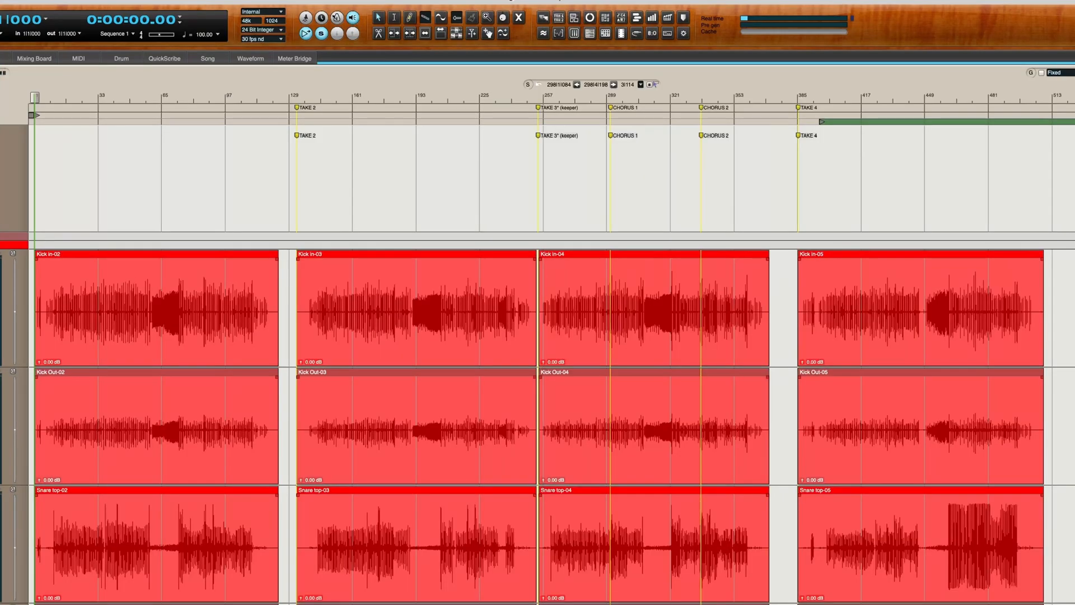
key(super+Up)
key(super+Up)
Reduce the height of all tracks in the sequence so more of them fit in view
key(super+Down)
key(super+Down)
key(super+Down)
key(super+Down)
key(super+Down)
key(super+Down)
key(super+Down)
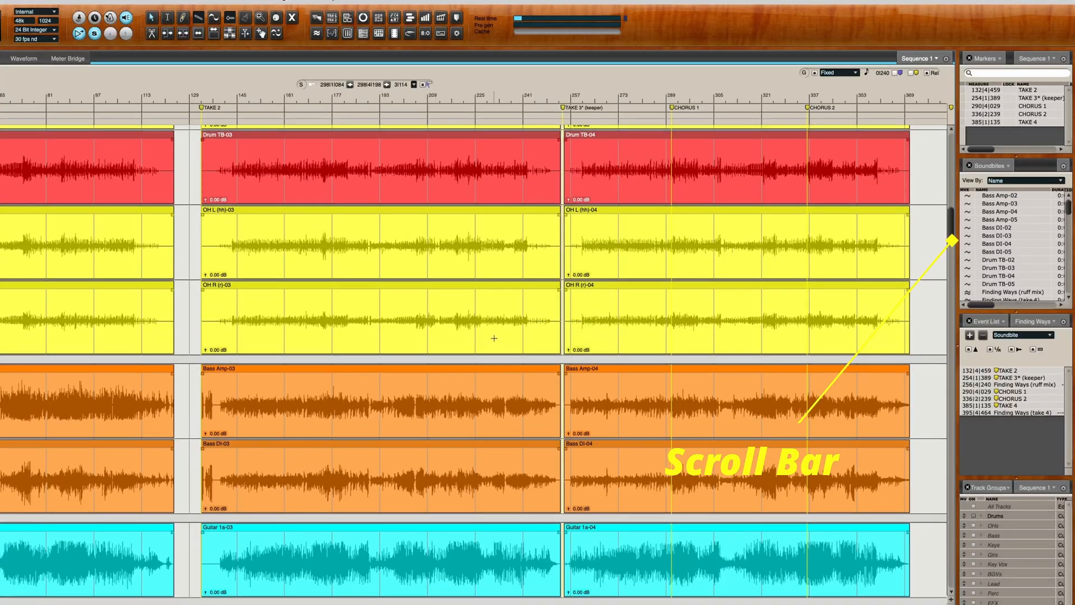
Deactivate the Drums track group
drag(952, 228, 964, 170)
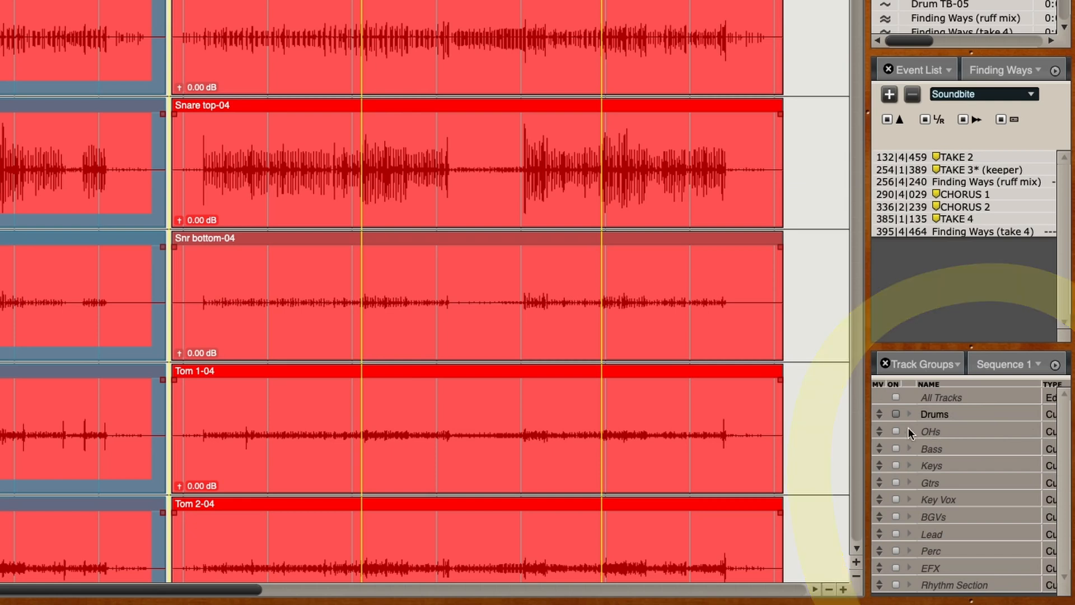
click(895, 414)
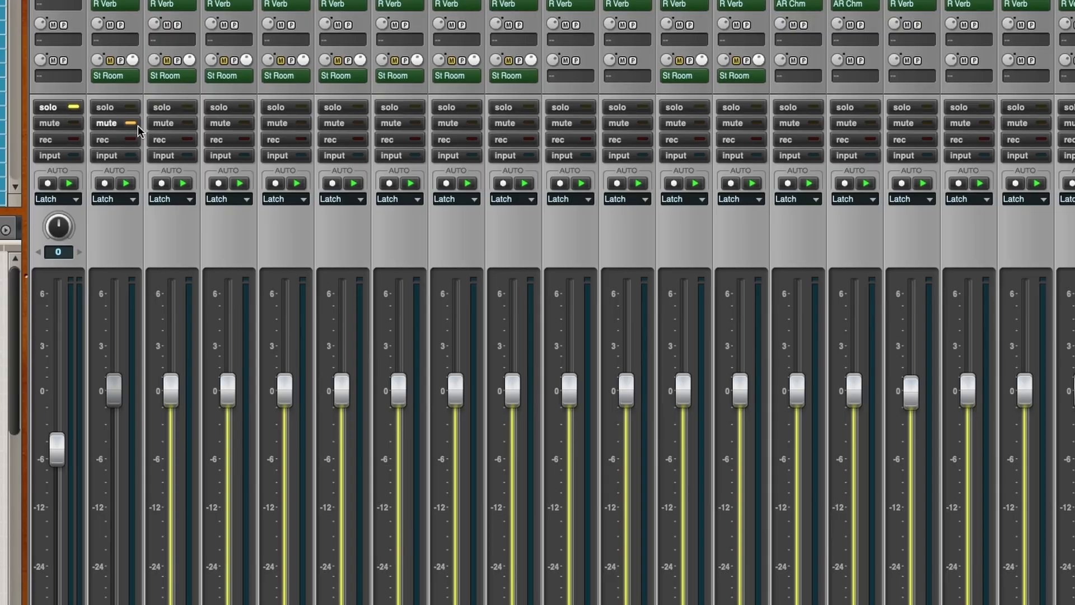
Mute the next eleven adjacent mixer tracks one by one, and sweep back across their mute switches to toggle several together
click(164, 123)
click(220, 123)
click(277, 122)
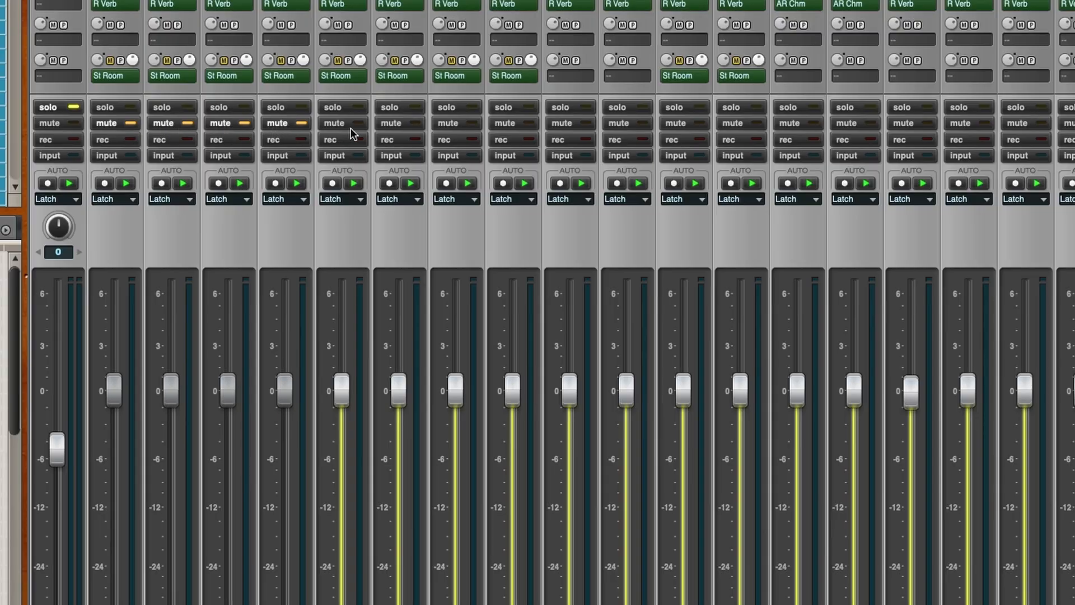
click(350, 125)
click(395, 124)
click(449, 122)
click(521, 124)
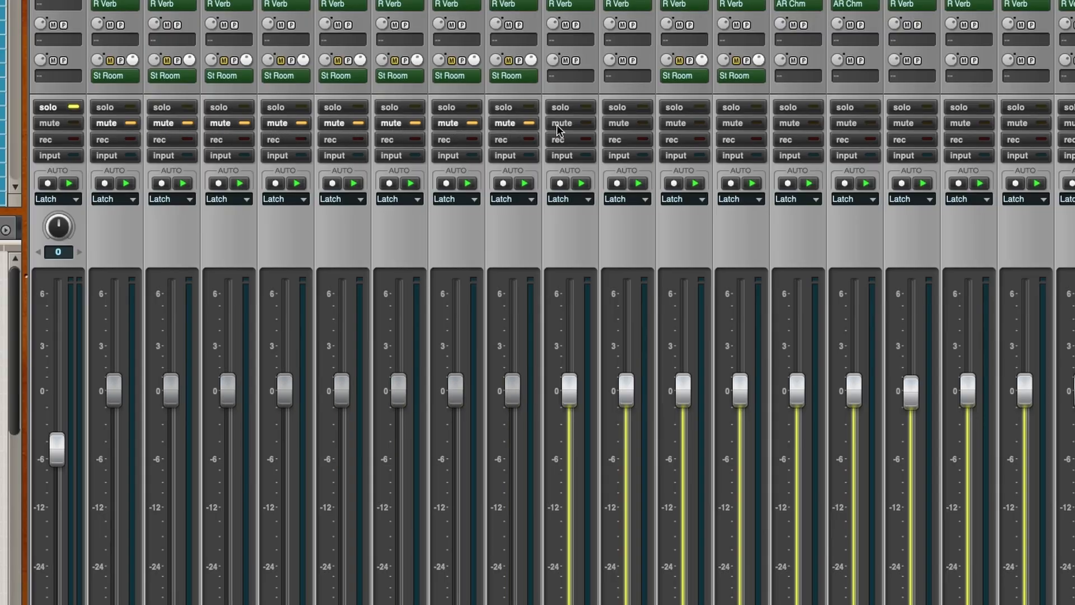
click(561, 123)
click(633, 122)
click(677, 122)
click(735, 123)
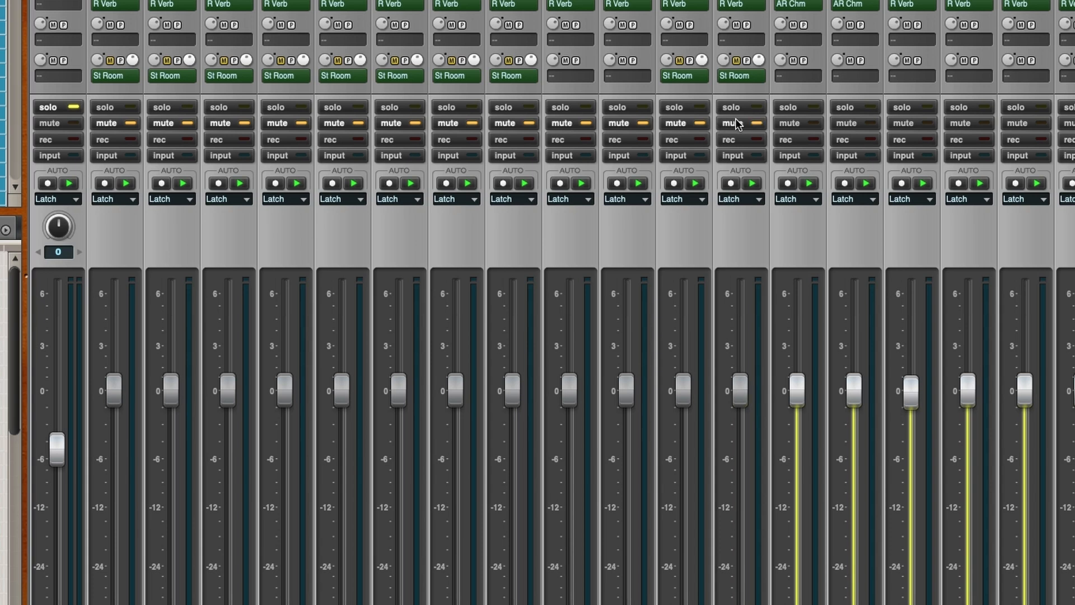
drag(757, 123, 341, 129)
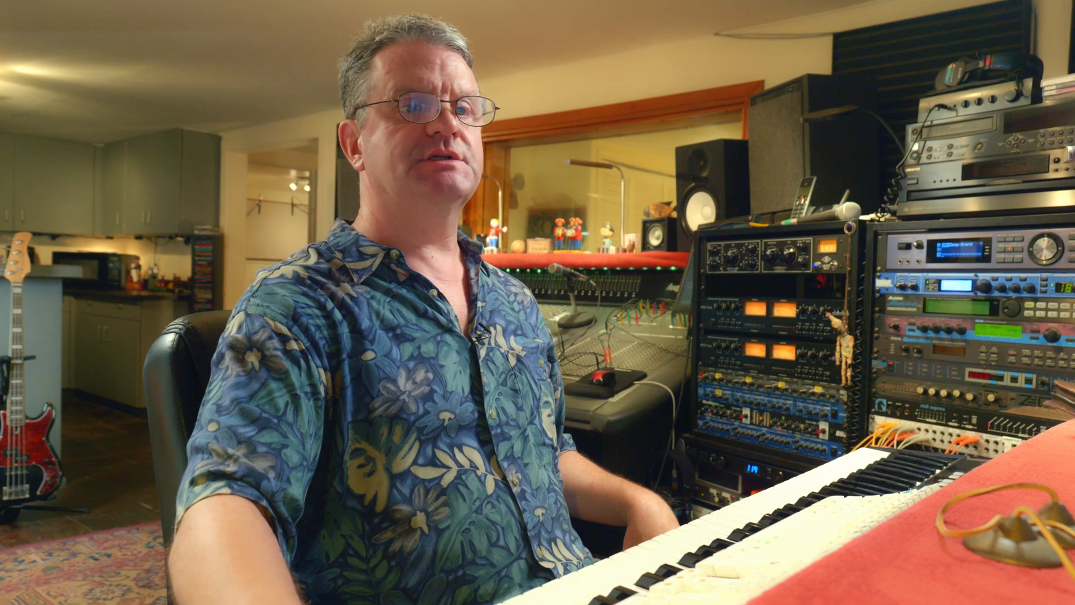